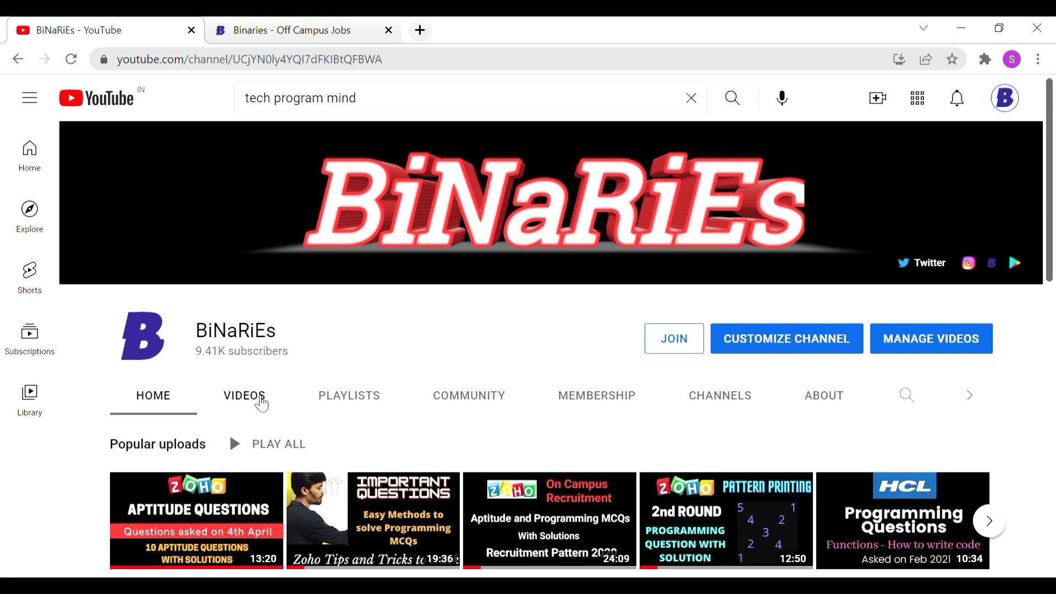
Show the BiNaRiEs channel's Videos listing with its Infosys and IBM hiring uploads
left_click(259, 399)
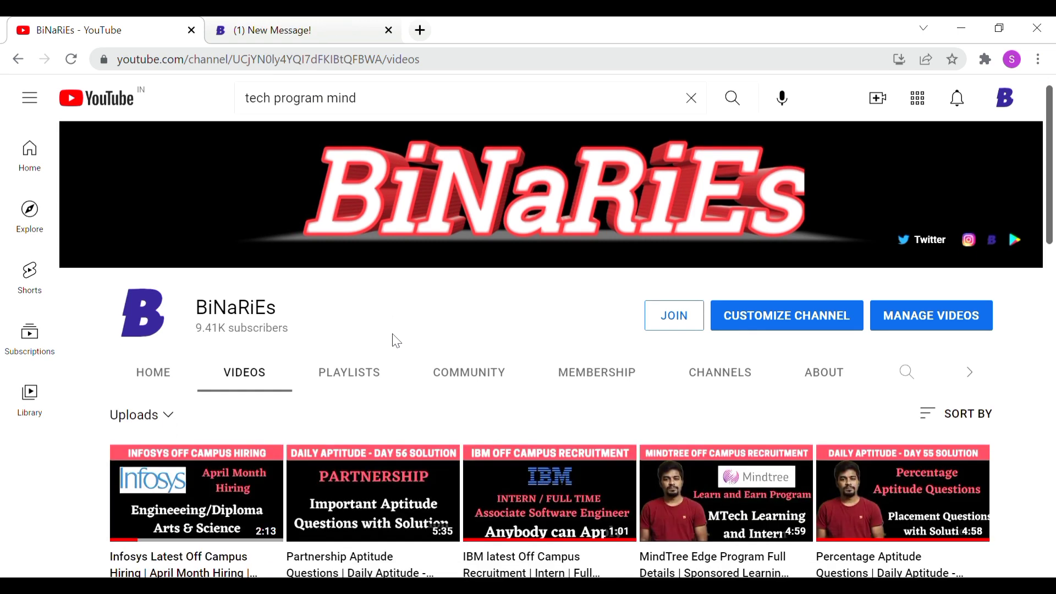
scroll(395, 340, "down", 1)
scroll(166, 363, "down", 1)
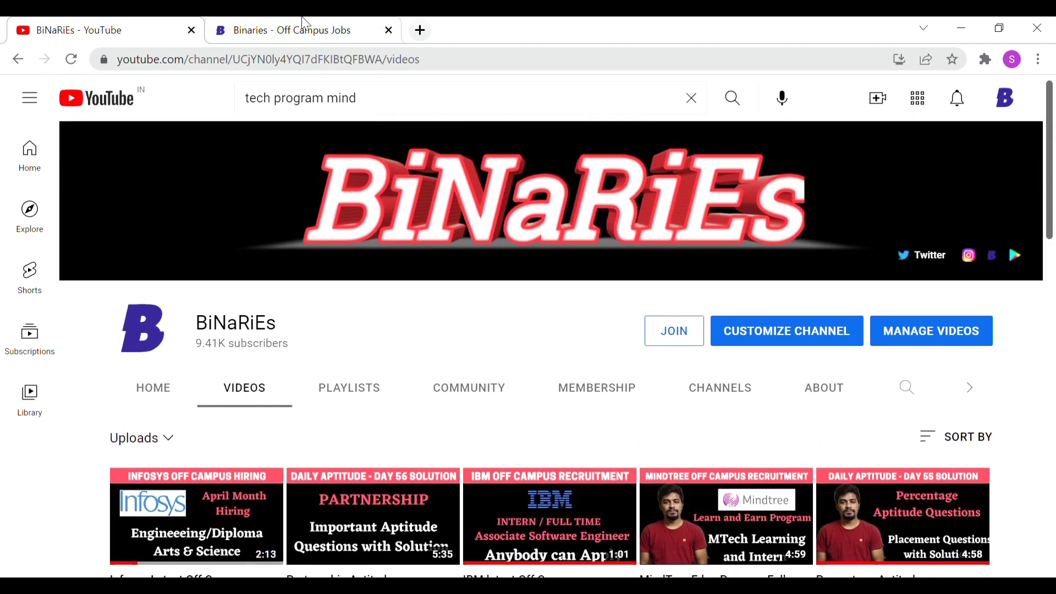
Switch to the binaries001.com jobs tab showing the dream-job landing page
left_click(304, 22)
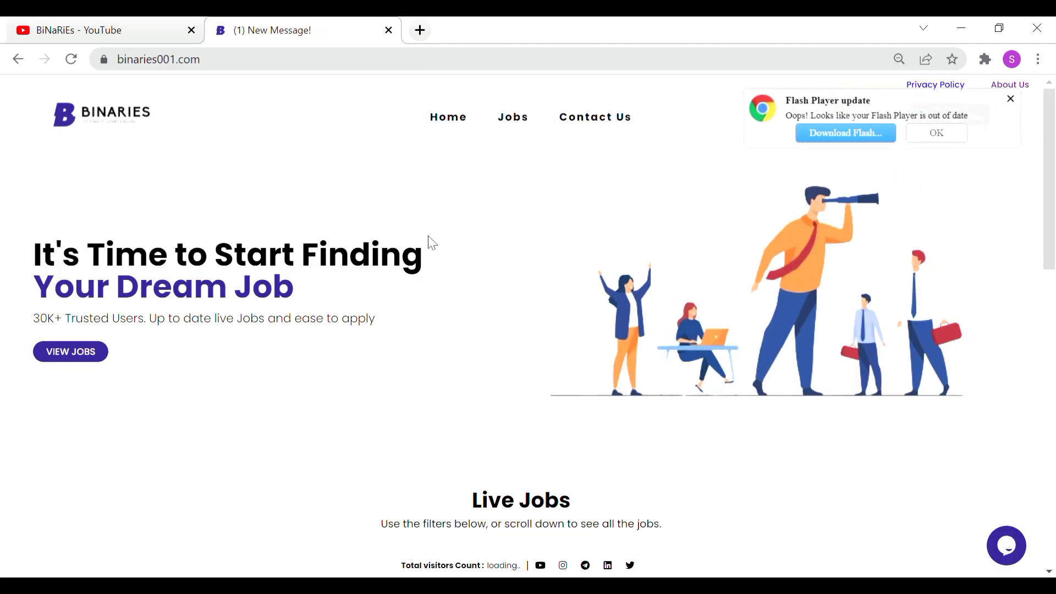
scroll(429, 241, "down", 2)
scroll(429, 241, "down", 2)
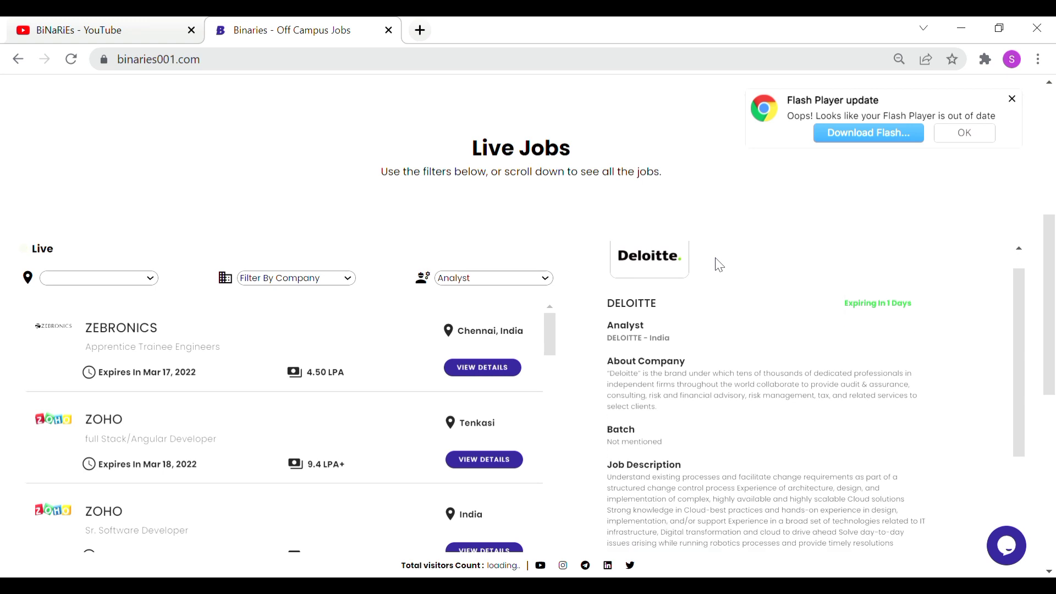
scroll(543, 123, "down", 2)
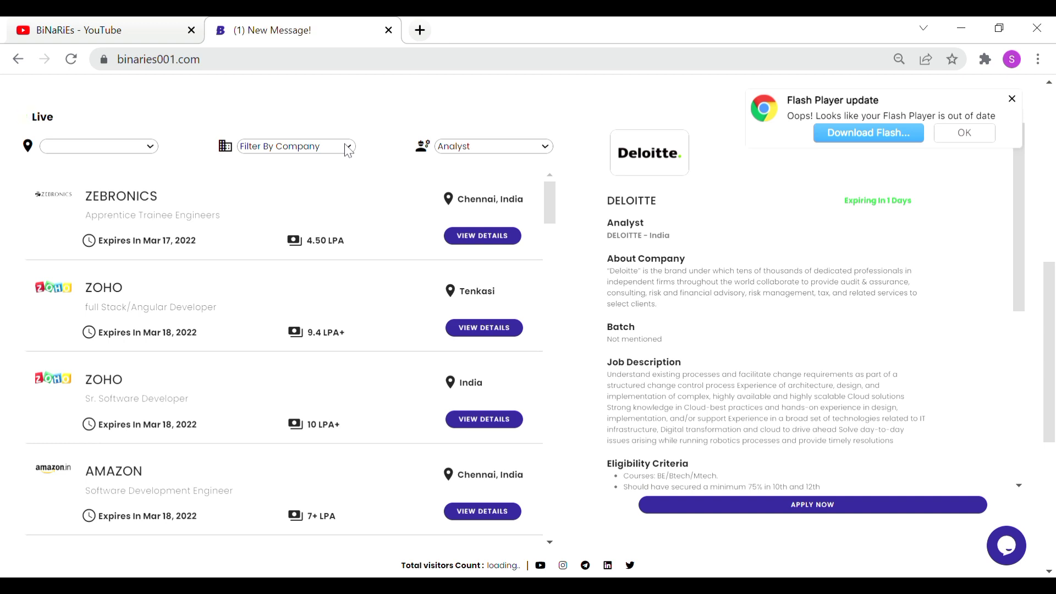
Filter live jobs to DELOITTE and show the Analyst listing's description and eligibility
left_click(280, 264)
scroll(428, 244, "up", 2)
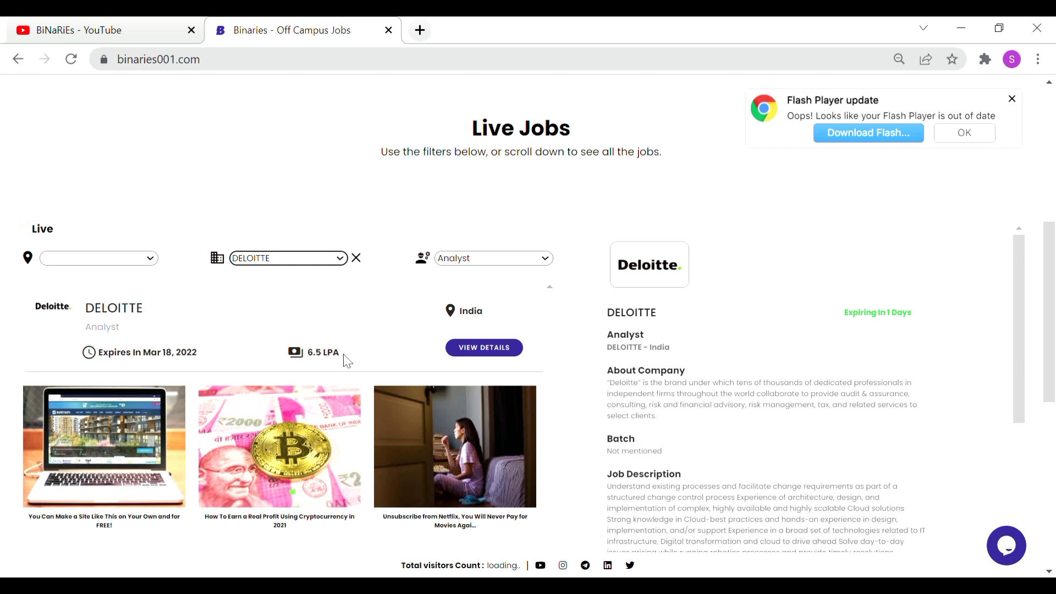
left_click(501, 350)
scroll(854, 417, "down", 1)
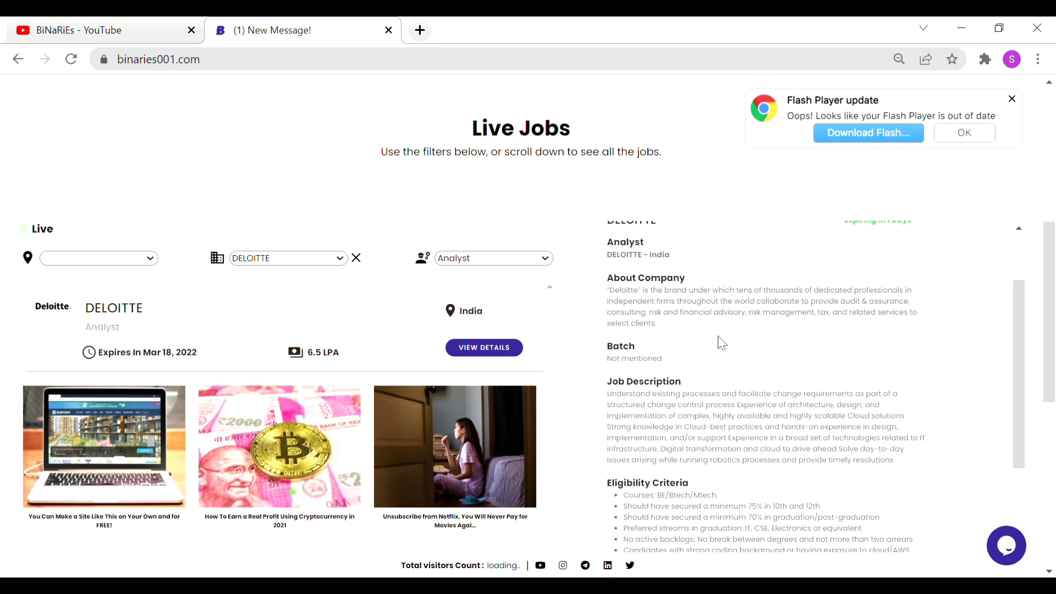
scroll(726, 346, "down", 1)
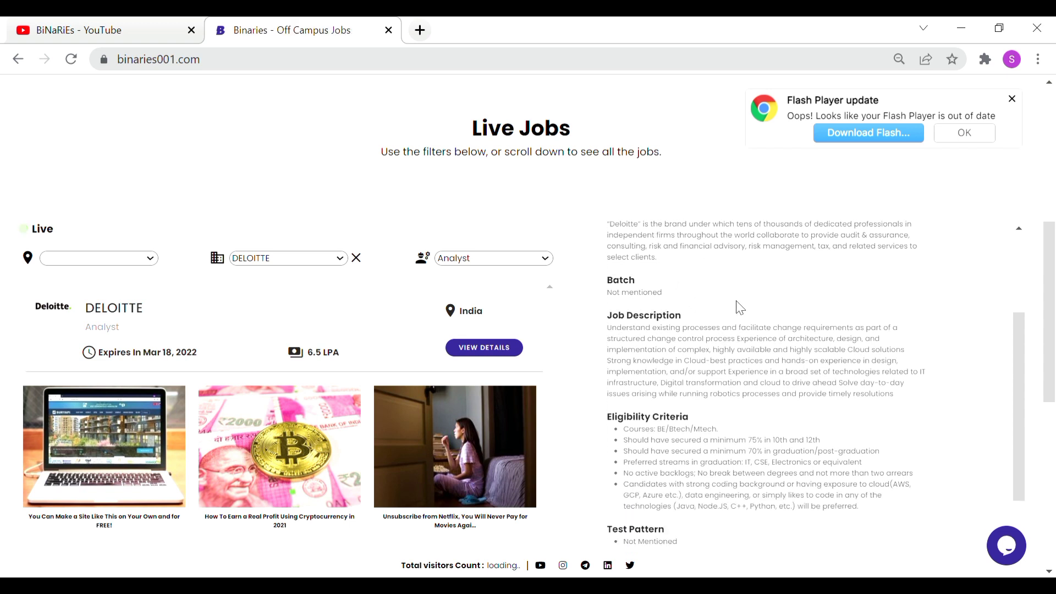
scroll(745, 310, "down", 1)
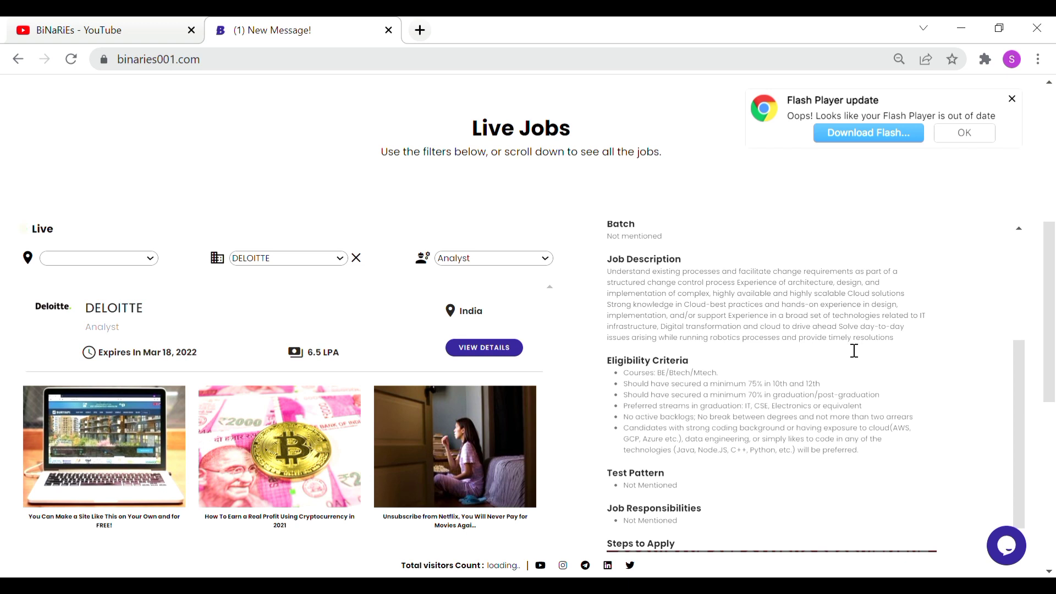
scroll(855, 351, "down", 1)
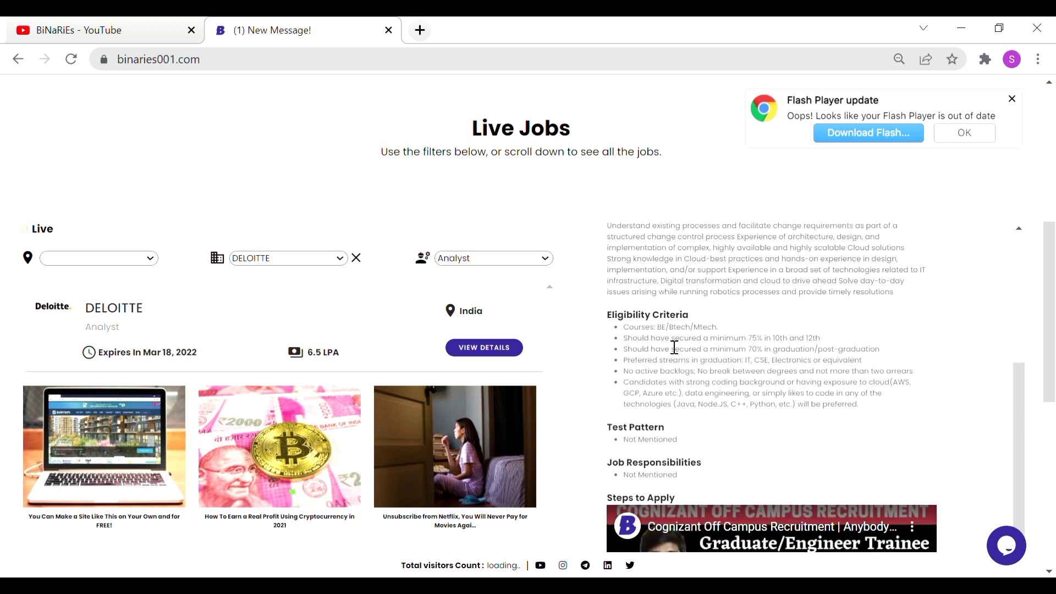
scroll(712, 349, "down", 1)
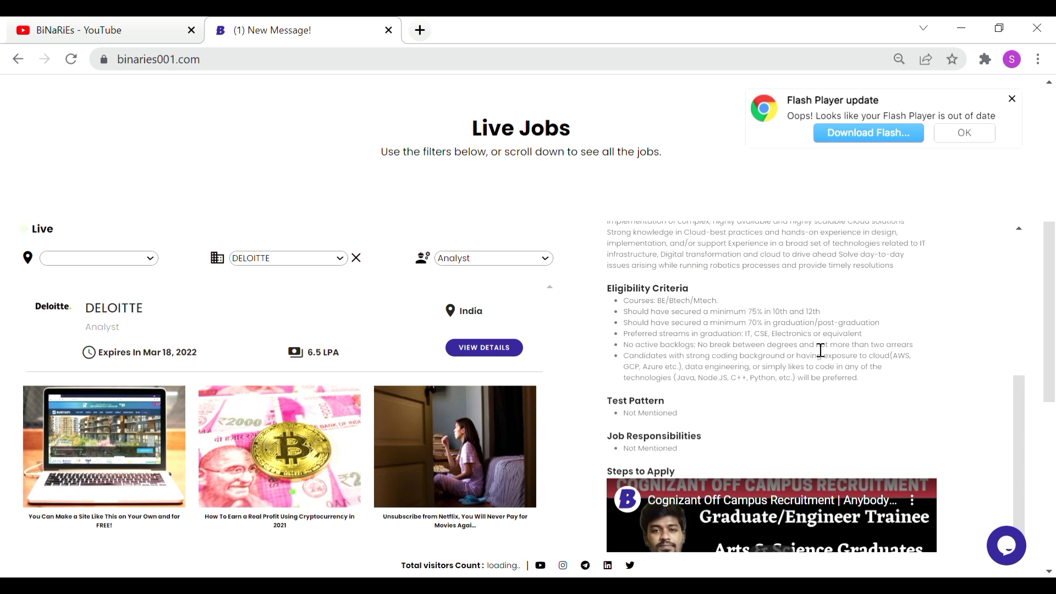
scroll(820, 350, "down", 1)
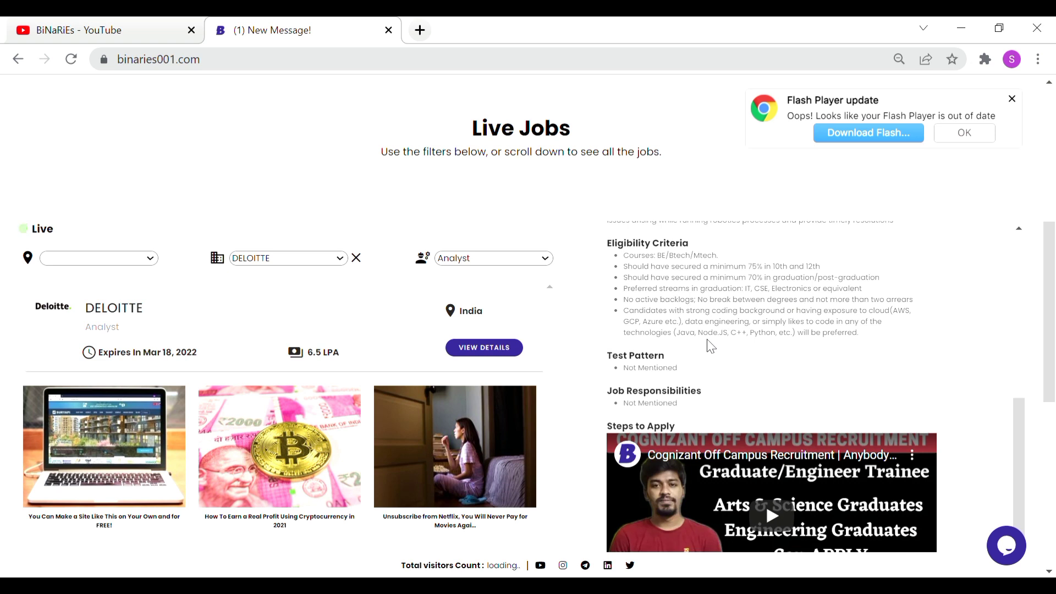
scroll(708, 345, "down", 1)
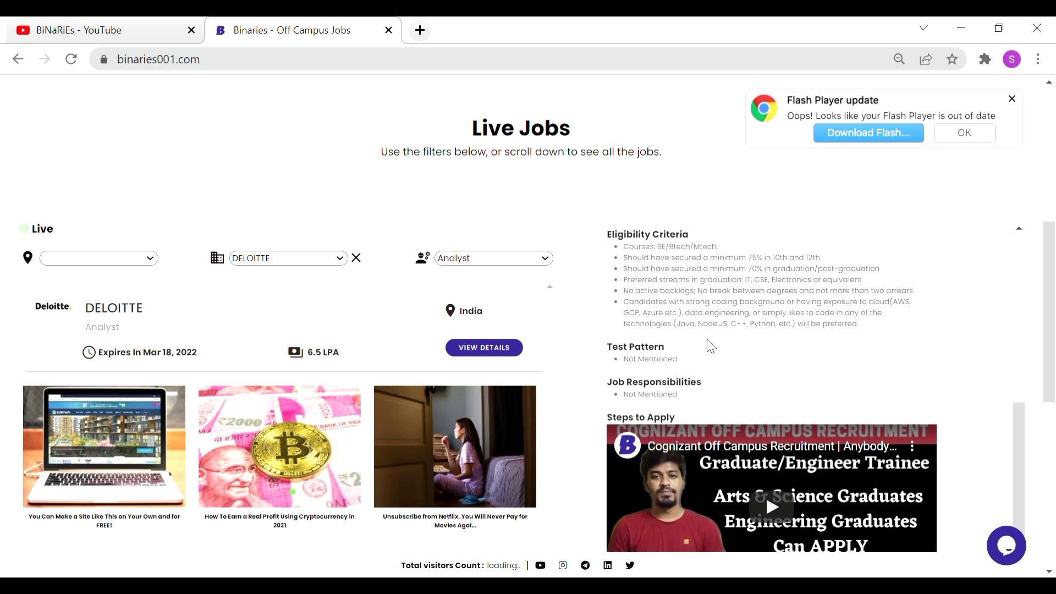
scroll(708, 345, "down", 1)
scroll(707, 341, "down", 1)
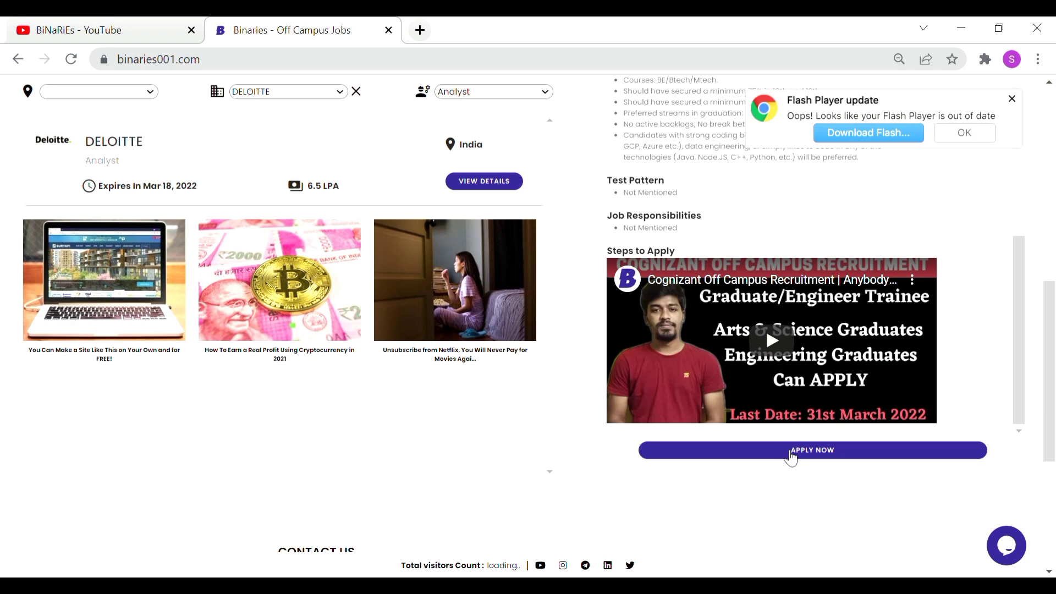
Review the Deloitte Consulting Fresher Cloud Engineering job's qualifications, then return to YouTube
left_click(791, 450)
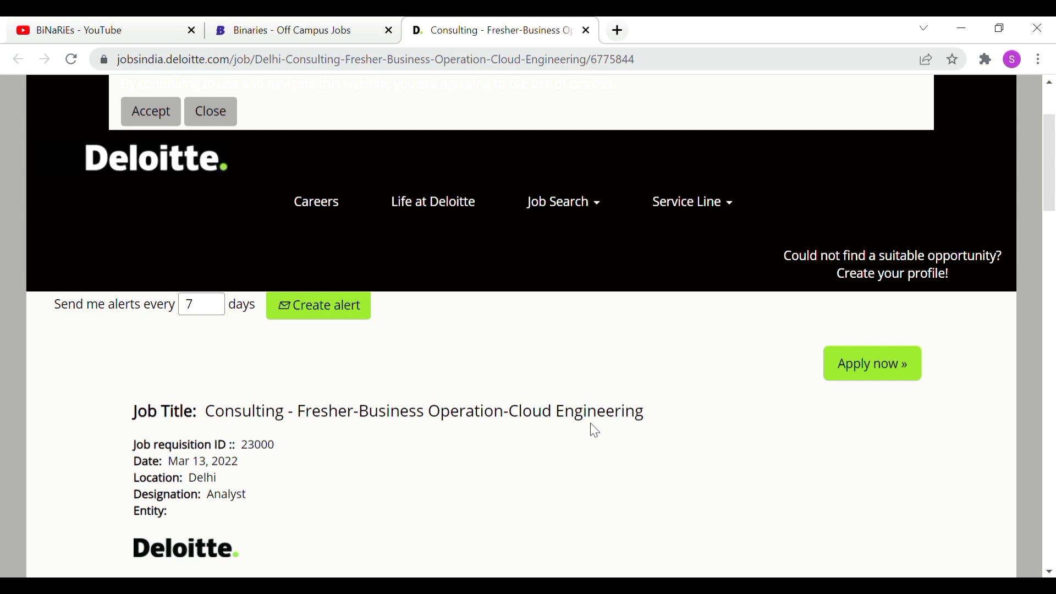
scroll(594, 430, "down", 2)
scroll(594, 430, "down", 2)
scroll(595, 430, "down", 2)
scroll(594, 430, "down", 2)
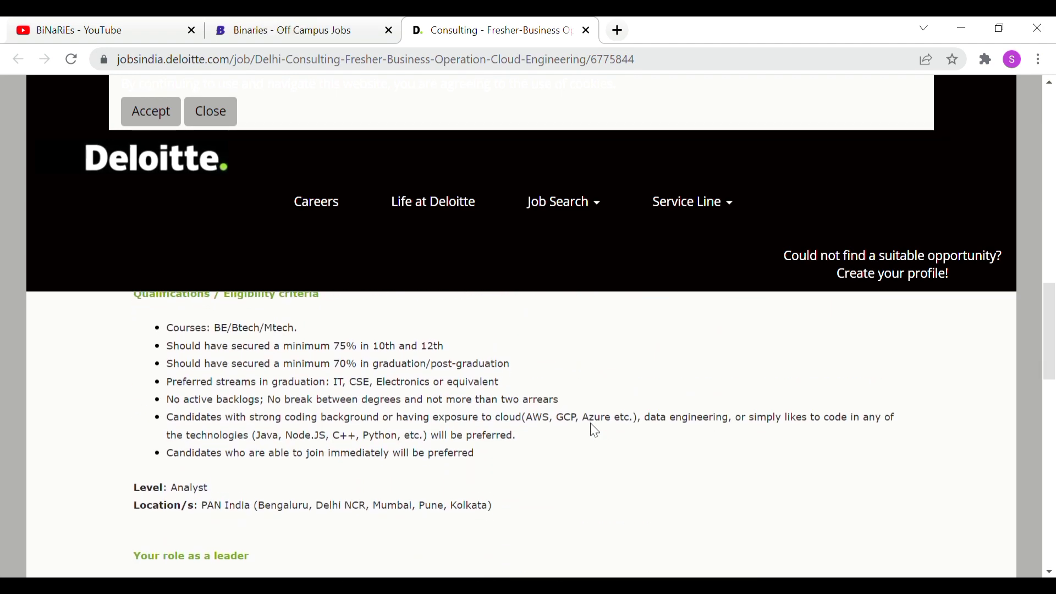
key("ctrl+1")
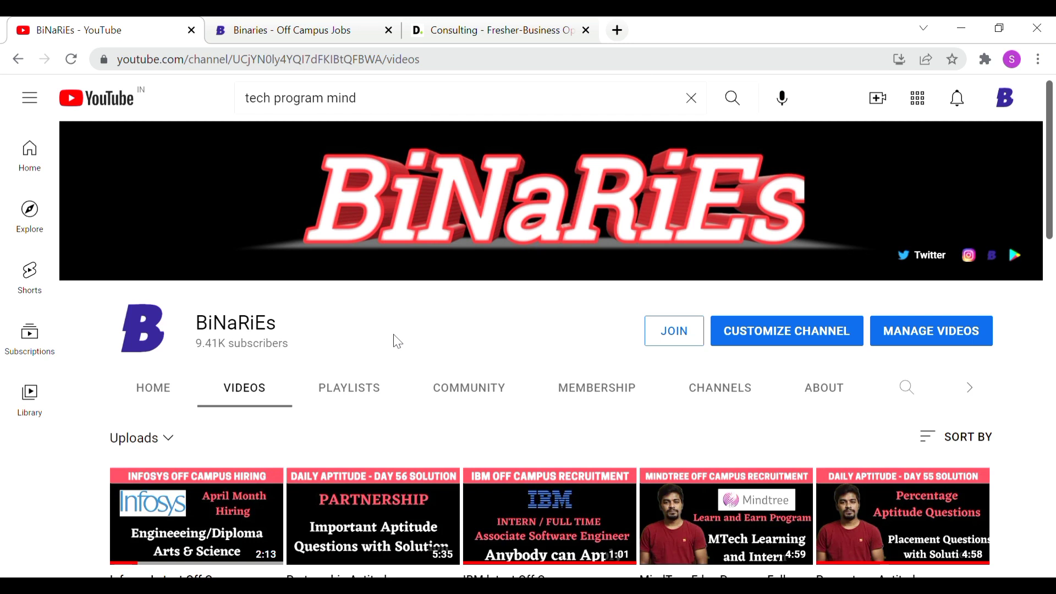